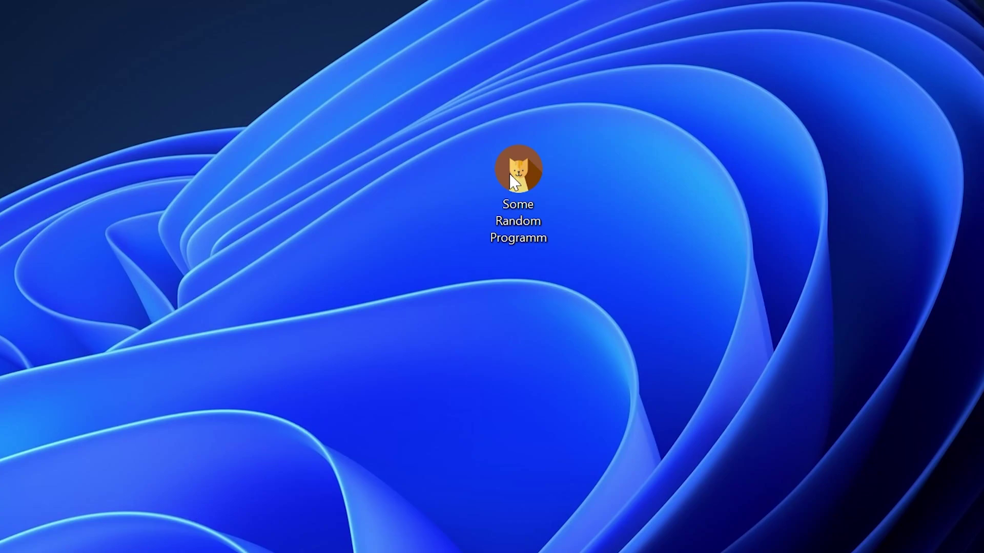
# Launch Some Random Programm from the desktop to reproduce the missing api-ms-win-core-debug DLL error
pyautogui.doubleClick(529, 167)
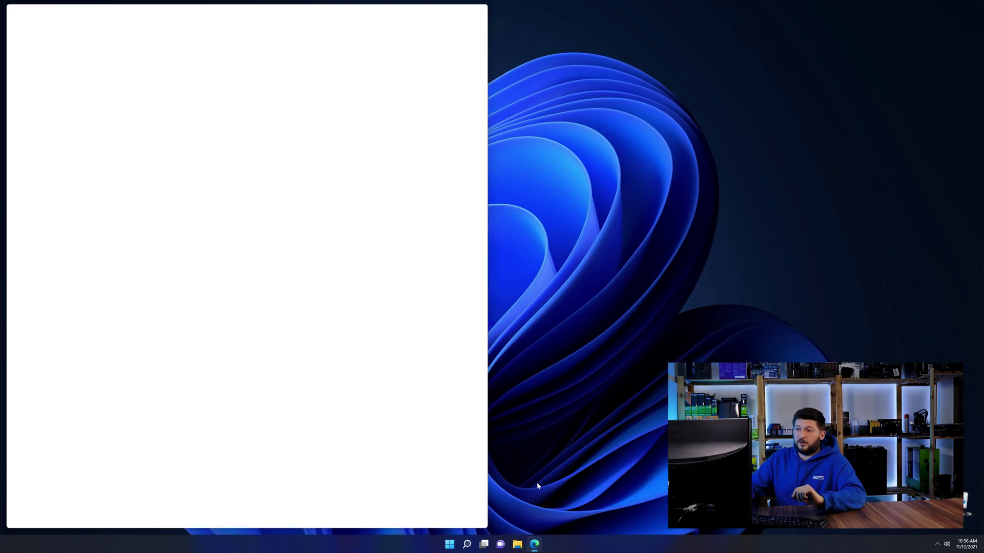
# Download the 64-bit and 32-bit api-ms-win-core-debug-l1-1-0.dll zips from the STS page, then open the 32-bit zip
pyautogui.write('https://www.sts-tutorial.com/download/api-ms-win-core-debug-l1-1-0')
pyautogui.press('Return')
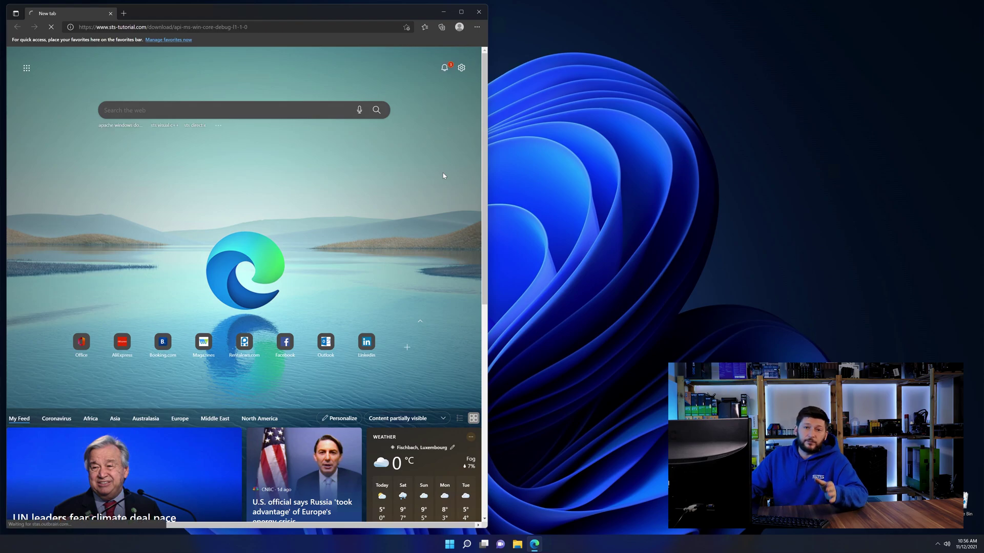
pyautogui.scroll(-9, 243, 275)
pyautogui.scroll(-7, 243, 275)
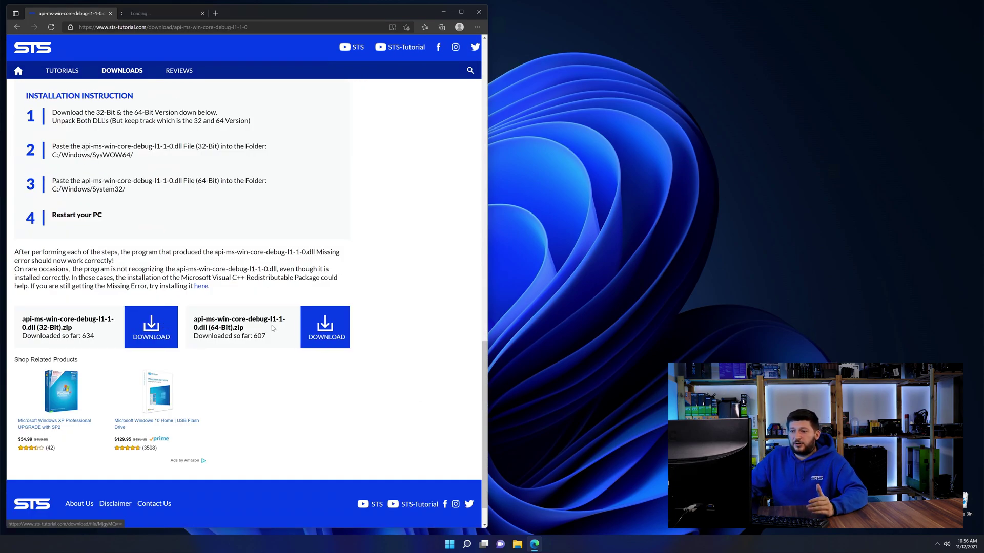
pyautogui.click(322, 332)
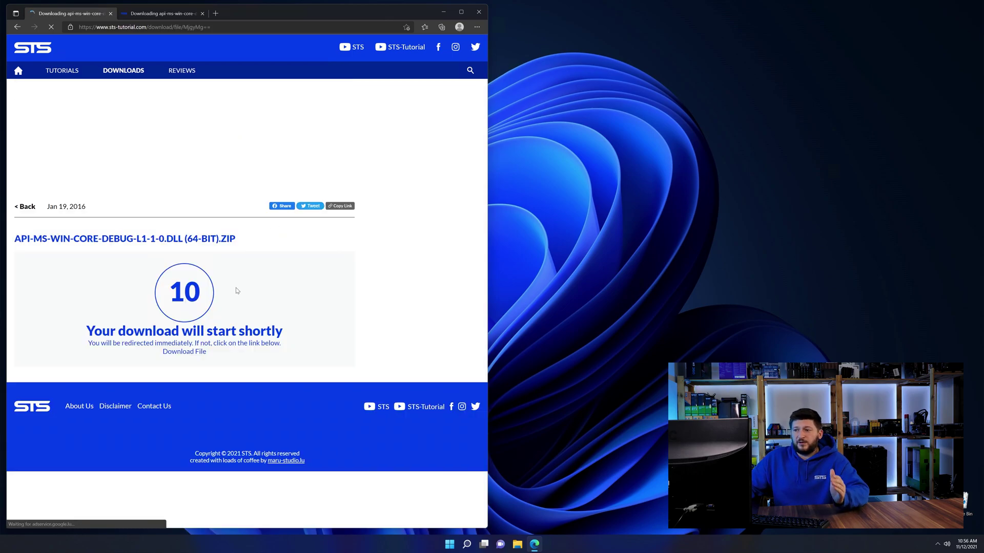
pyautogui.click(159, 13)
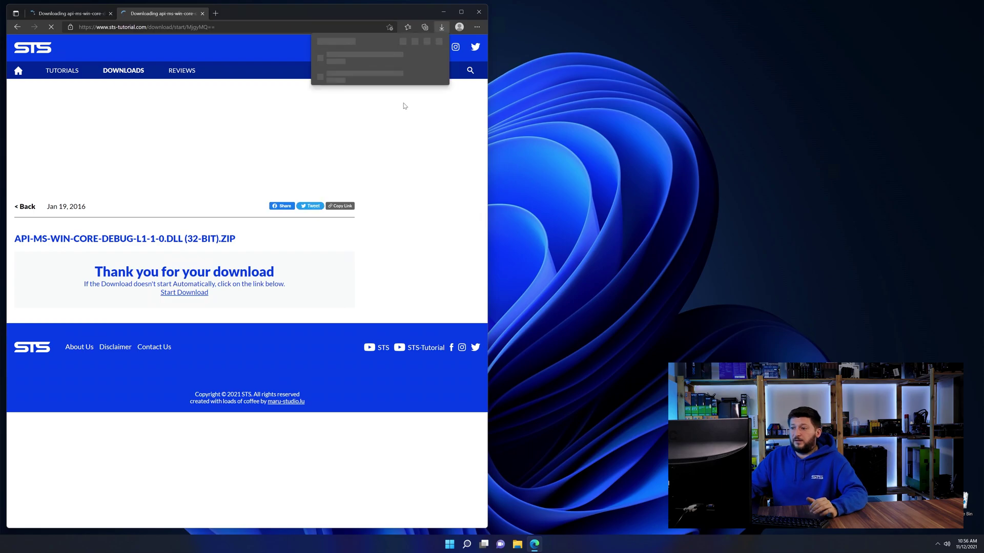
pyautogui.click(386, 60)
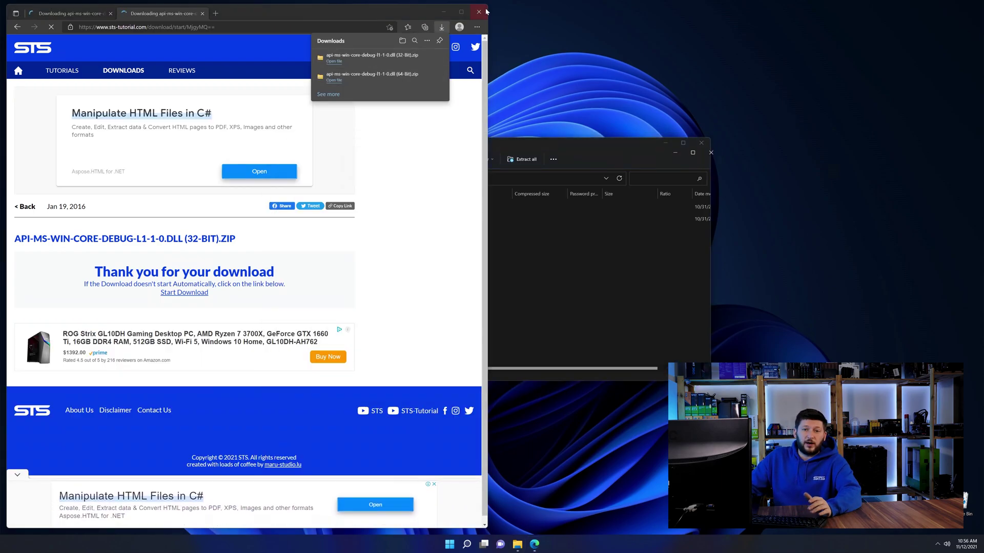
# Place the 32-bit archive top-left and the 64-bit archive top-right, opening each inner DLL folder
pyautogui.click(443, 11)
pyautogui.moveTo(367, 152); pyautogui.dragTo(86, 7)
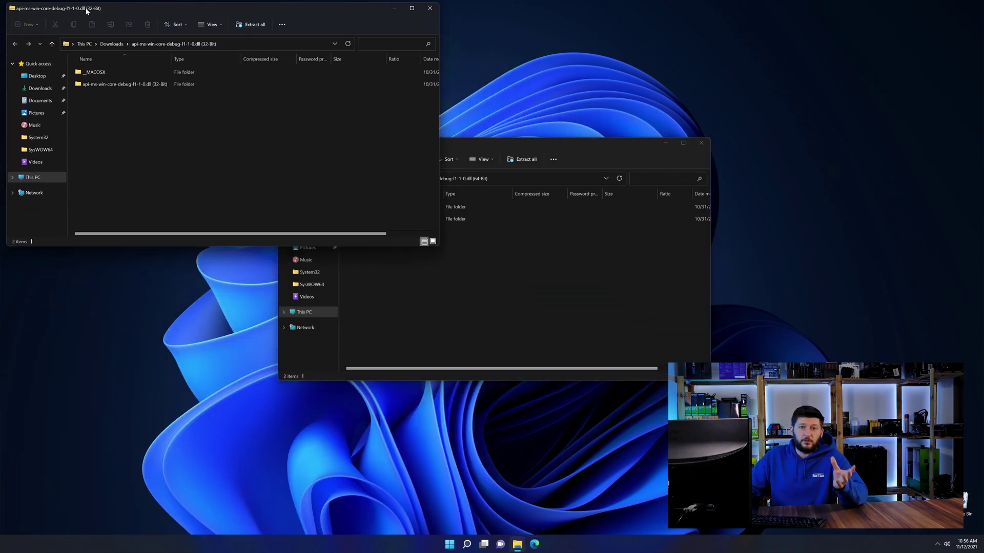
pyautogui.doubleClick(93, 84)
pyautogui.moveTo(471, 152); pyautogui.dragTo(738, 19)
pyautogui.doubleClick(657, 87)
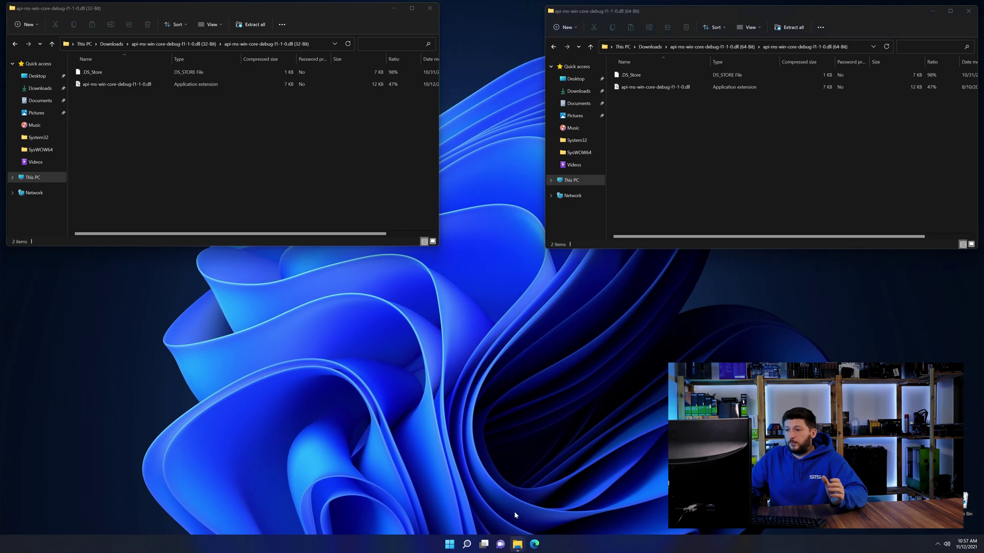
pyautogui.press('super+e')
# Center a third Explorer window on C:\Windows with the System32 and SysWOW64 folders in view
pyautogui.moveTo(287, 26); pyautogui.dragTo(543, 171)
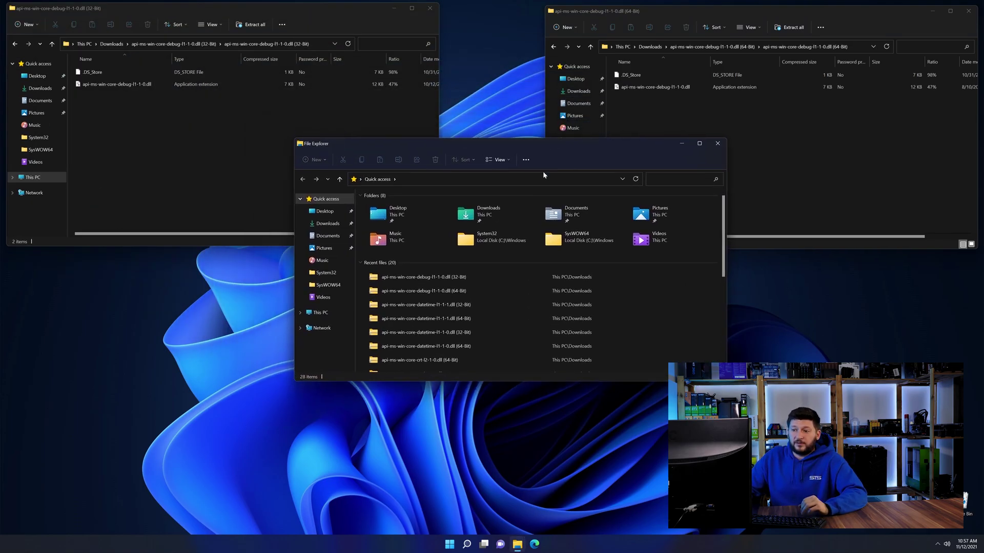
pyautogui.click(311, 317)
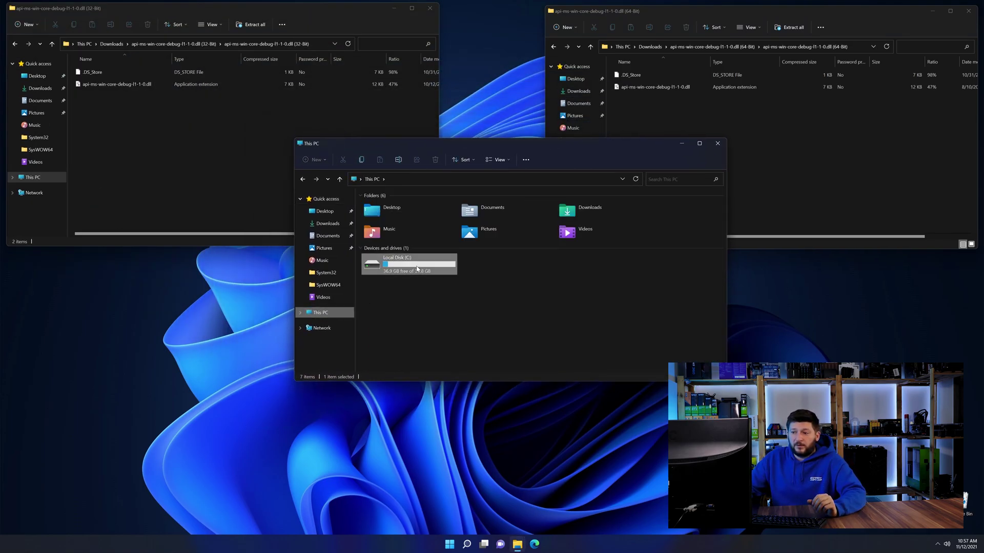
pyautogui.doubleClick(416, 269)
pyautogui.doubleClick(415, 291)
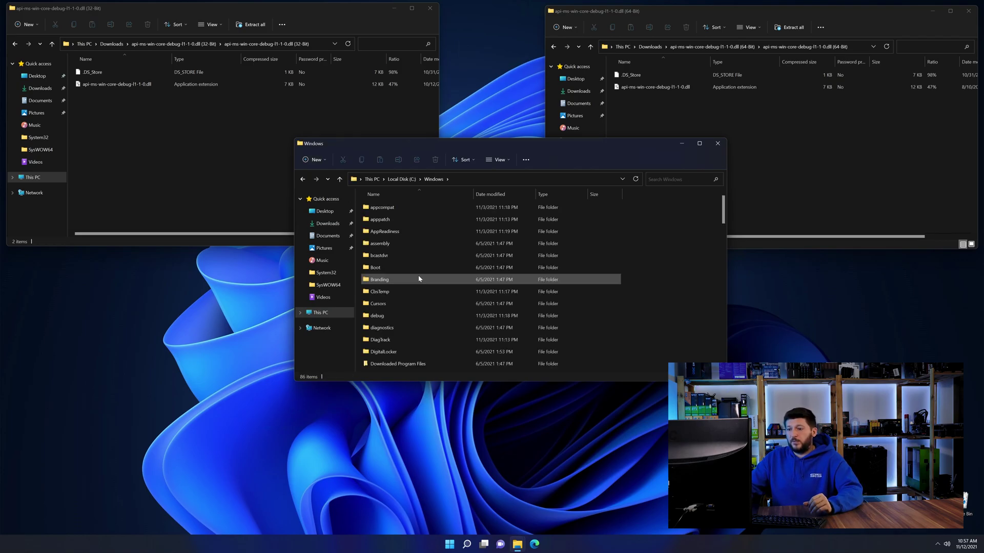
pyautogui.scroll(-19, 419, 278)
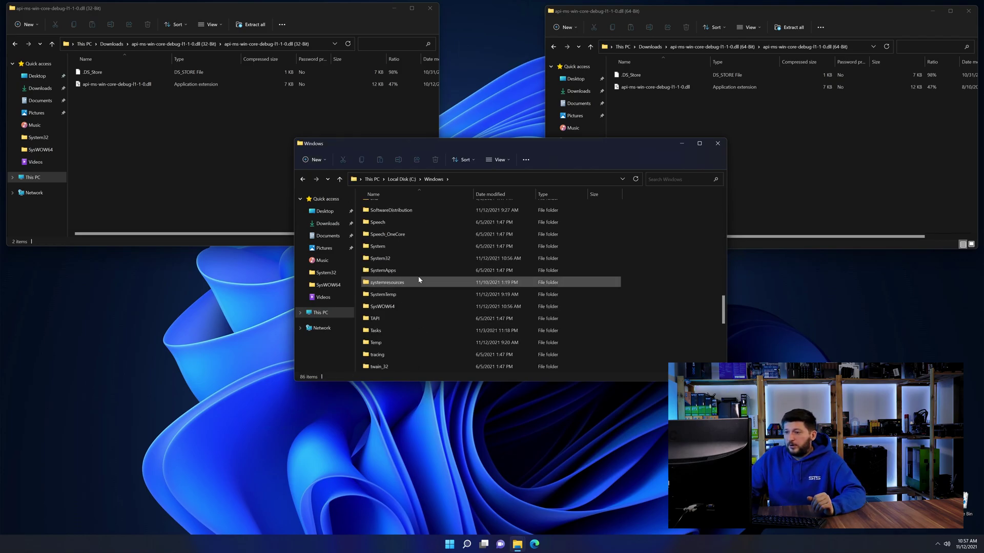
pyautogui.click(394, 307)
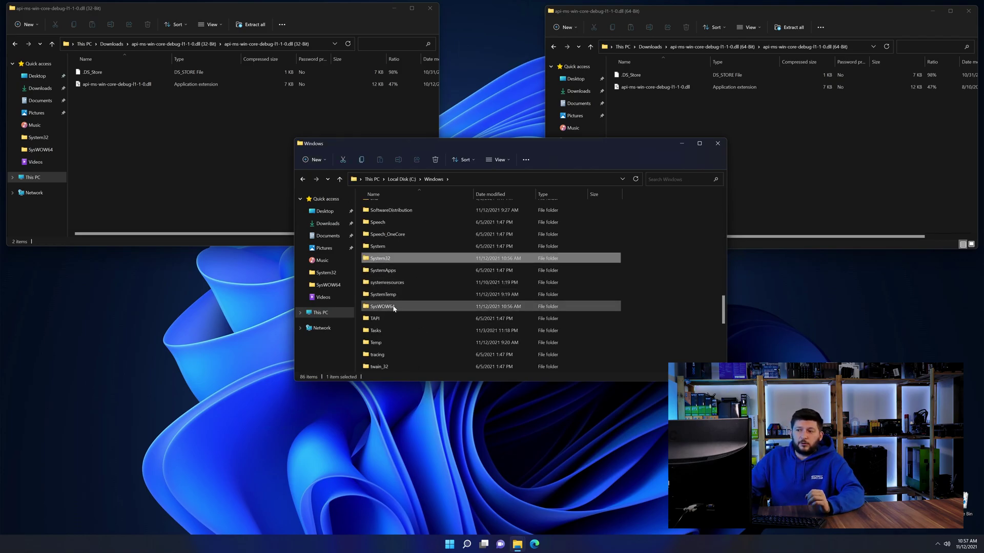
pyautogui.click(395, 258)
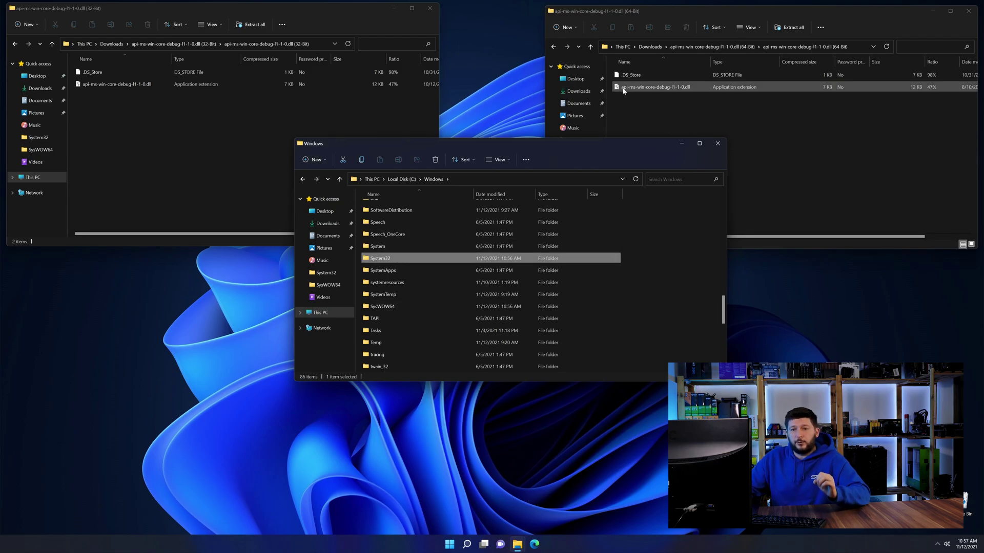
# Copy the 64-bit DLL into System32 and the 32-bit DLL into SysWOW64, then close all three Explorer windows
pyautogui.moveTo(649, 88); pyautogui.dragTo(393, 260)
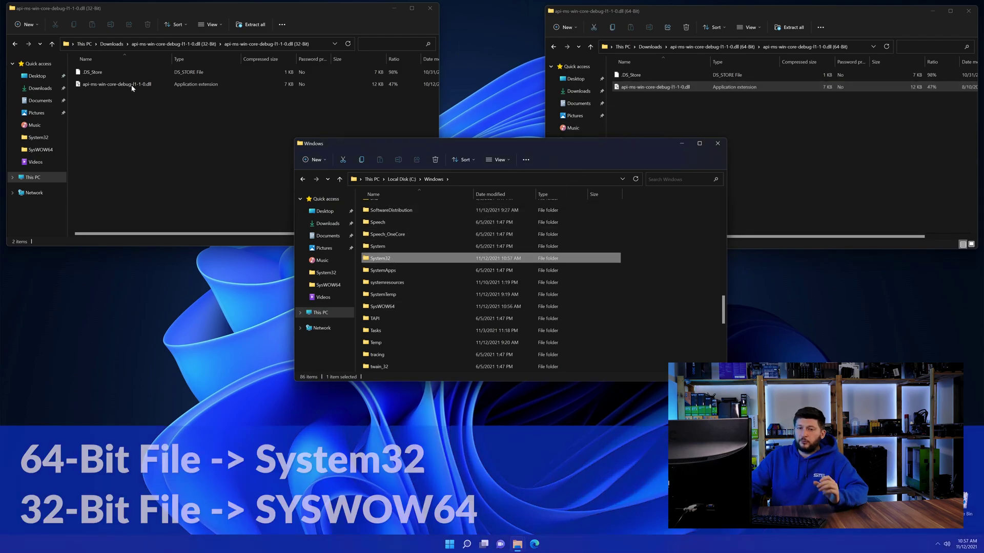
pyautogui.moveTo(117, 84); pyautogui.dragTo(389, 308)
pyautogui.click(718, 143)
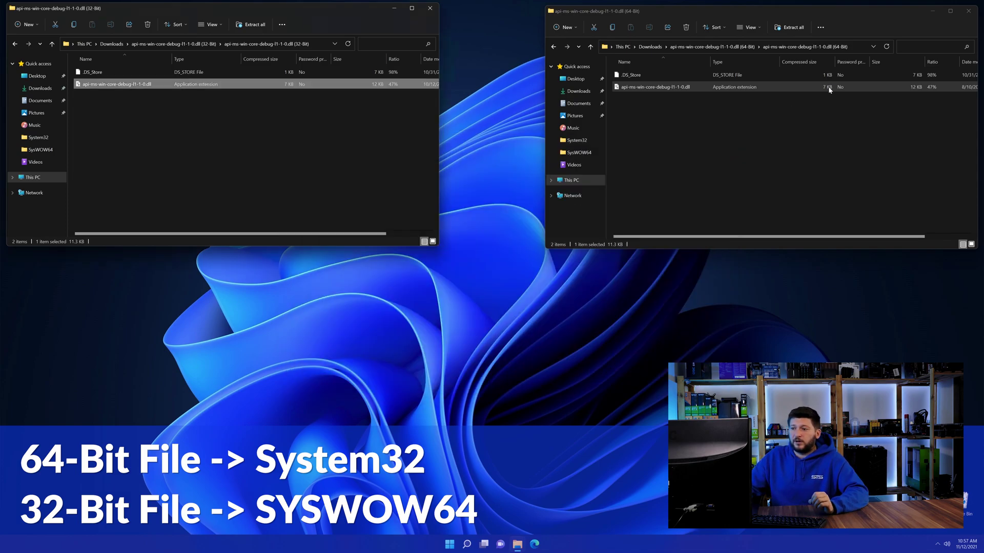
pyautogui.click(968, 11)
pyautogui.click(430, 8)
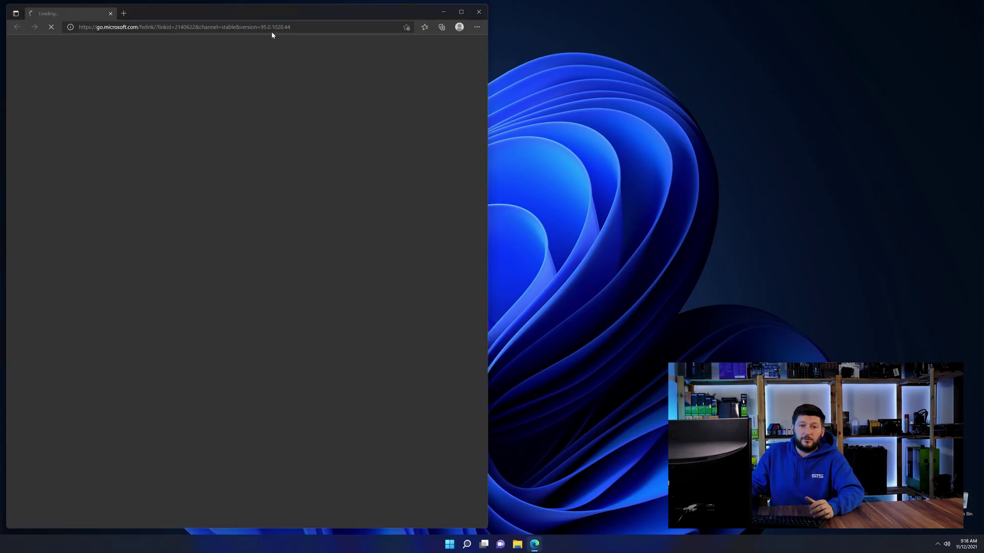
# Load the Visual C++ 2019 Redistributable page and request the vc_redist.x64.exe download
pyautogui.click(271, 27)
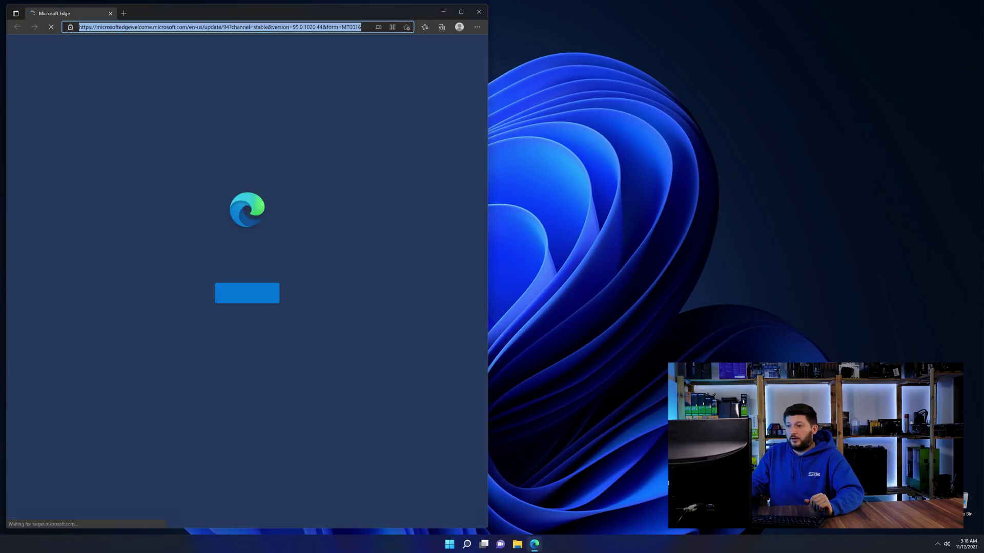
pyautogui.write('https://www.sts-tutorial.com/download/credistributable2019')
pyautogui.press('Return')
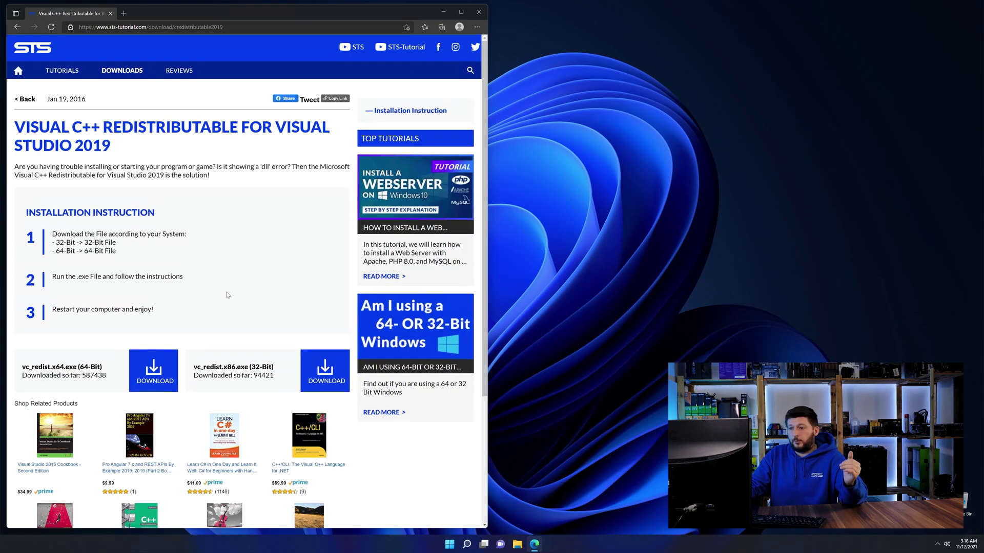
pyautogui.scroll(-3, 174, 337)
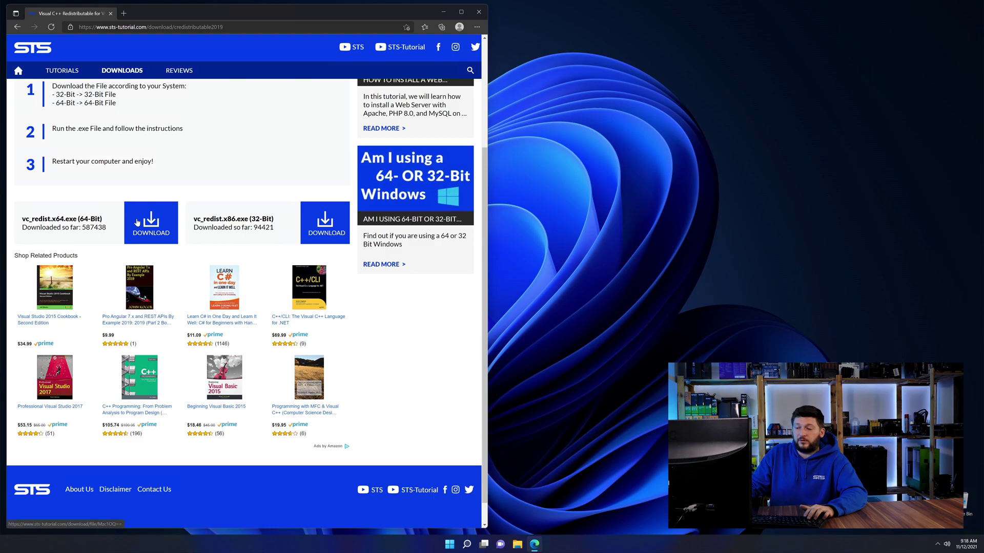
pyautogui.click(338, 233)
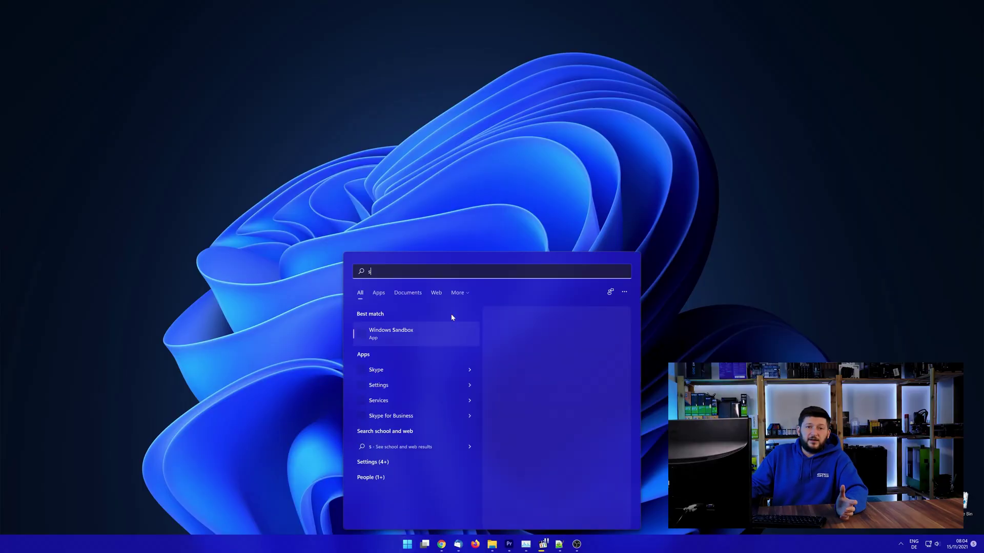
# Search 'system' and open System › About to confirm the 64-bit OS on an x64 processor
pyautogui.write('ystem')
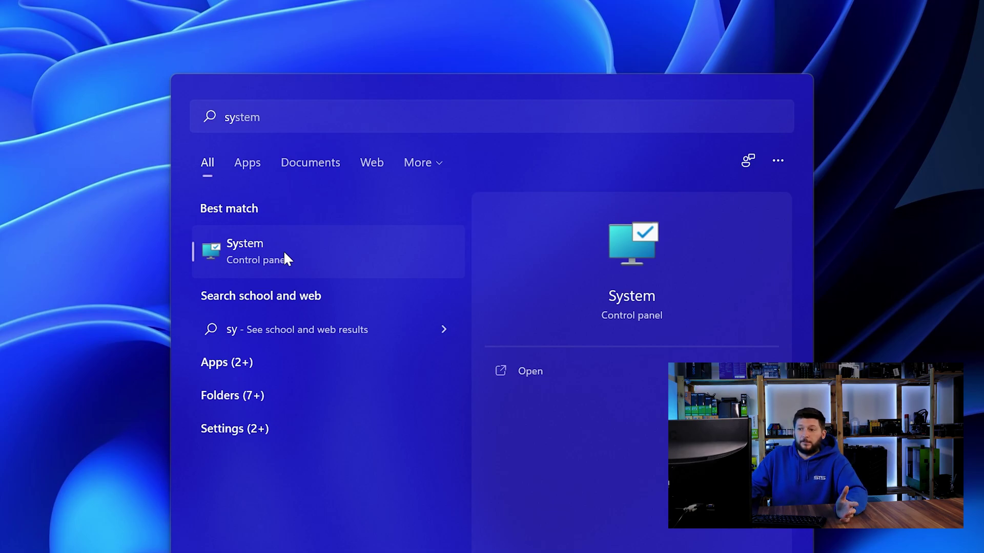
pyautogui.click(284, 253)
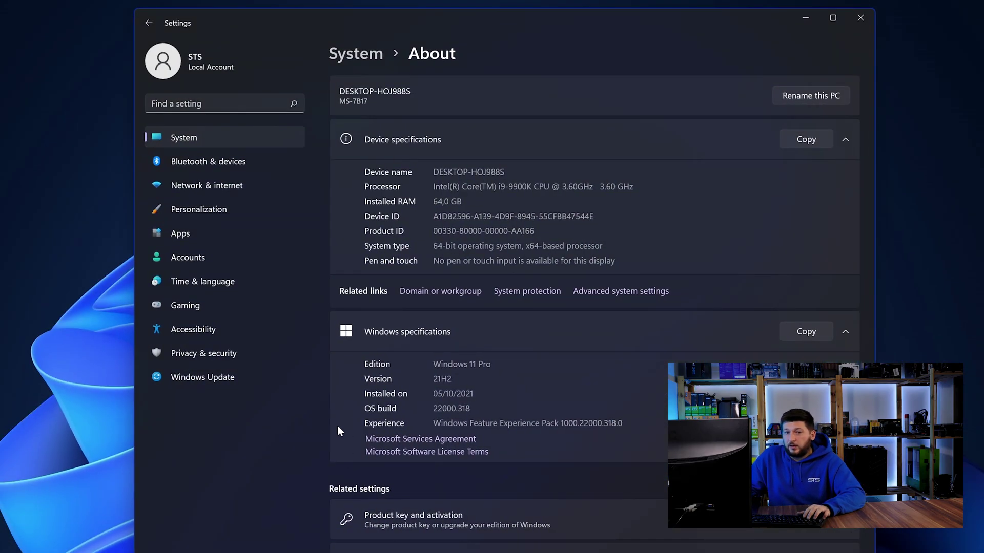
# Download vc_redist.x64.exe past the advertisement and launch the Visual C++ 2015-2019 (x64) installer
pyautogui.moveTo(433, 246); pyautogui.dragTo(438, 246)
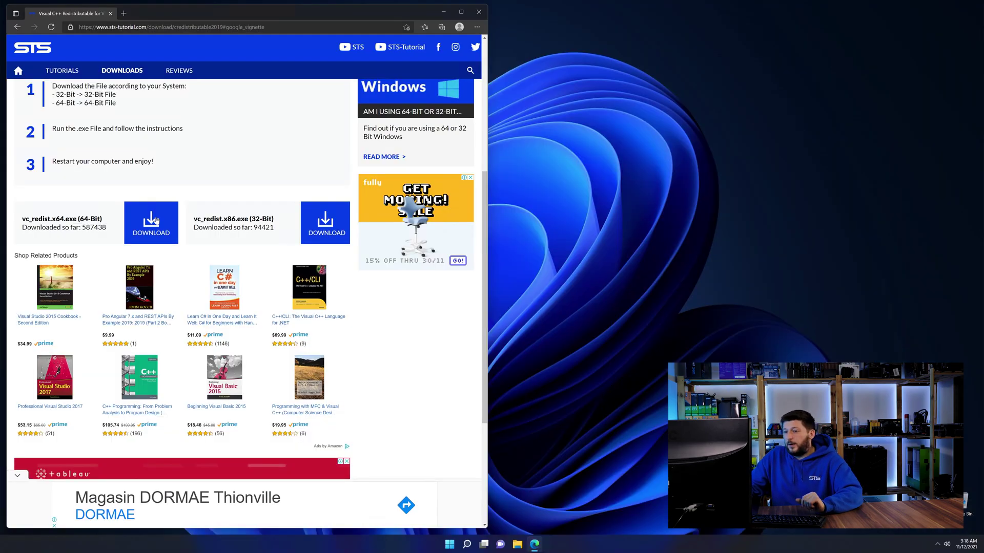
pyautogui.click(156, 220)
pyautogui.click(269, 333)
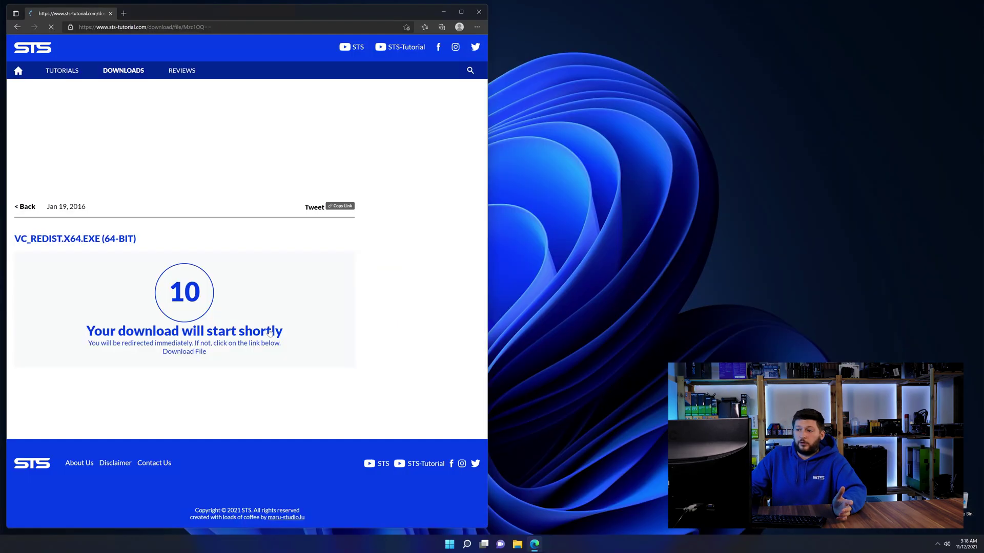
pyautogui.click(191, 353)
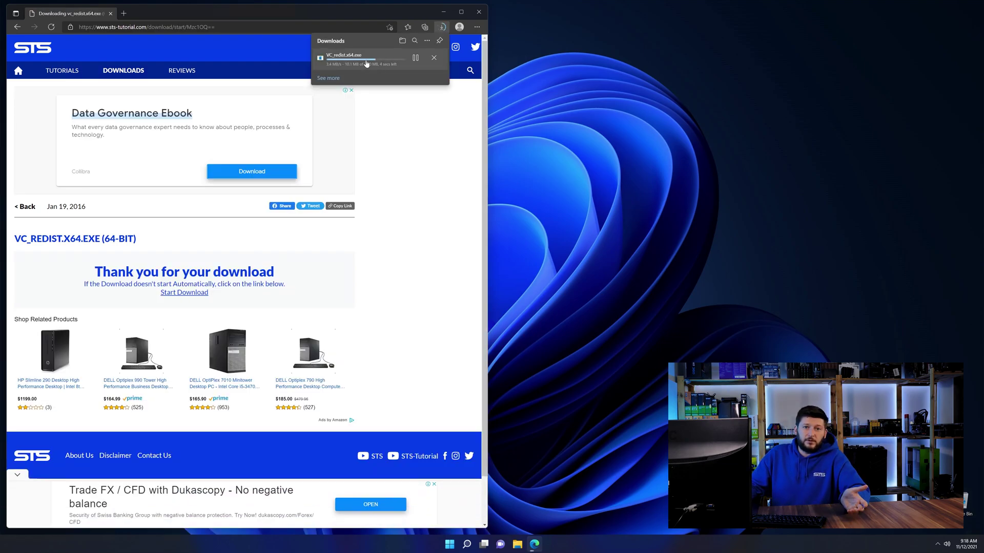
pyautogui.click(367, 57)
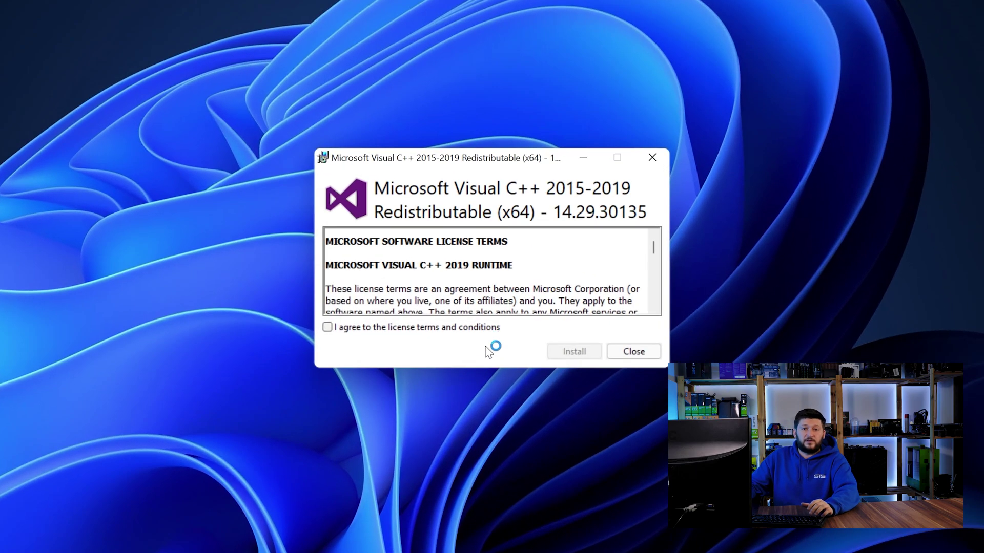
# Accept the license terms and install Visual C++ 2015-2019 Redistributable (x64) 14.29.30135
pyautogui.click(575, 351)
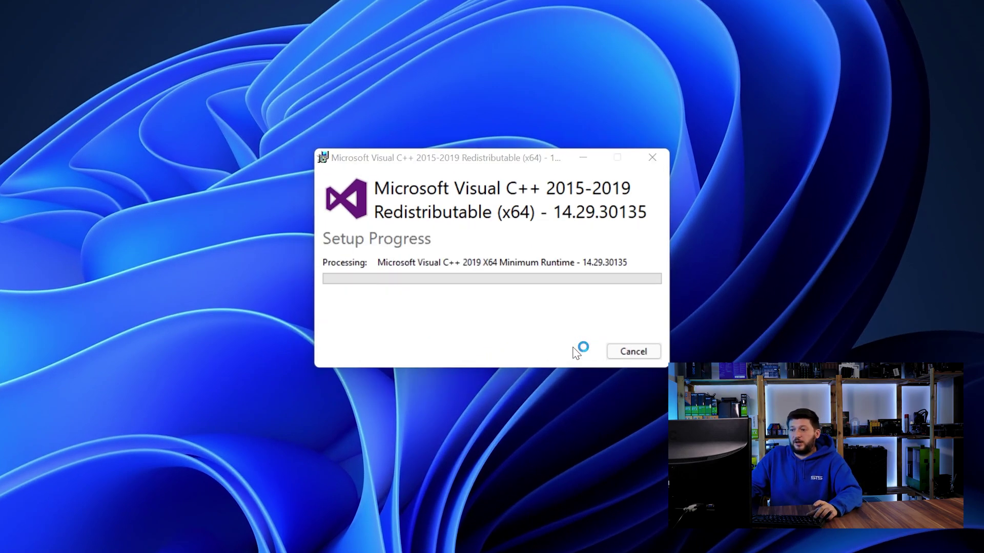